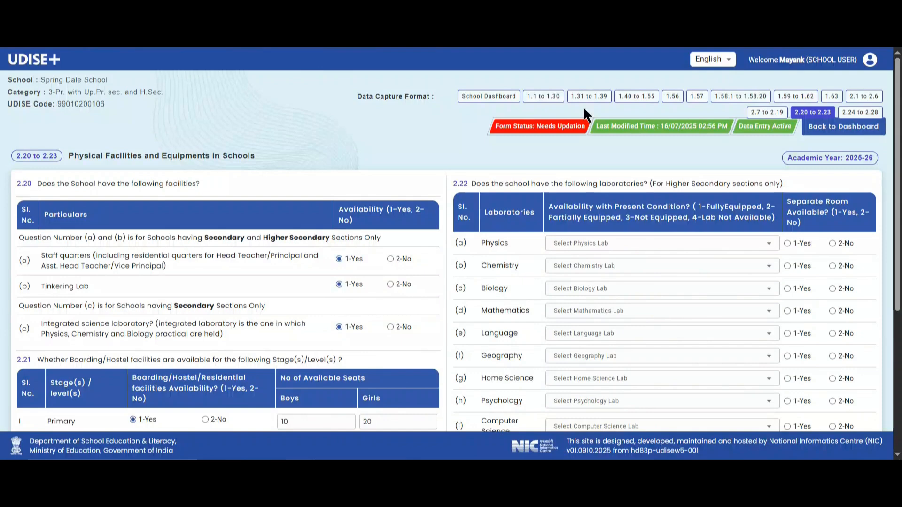
Look through the Section 2 forms in turn: 2.1 to 2.6, 2.7 to 2.19, 2.20 to 2.23 and 2.24 to 2.28.
click(863, 96)
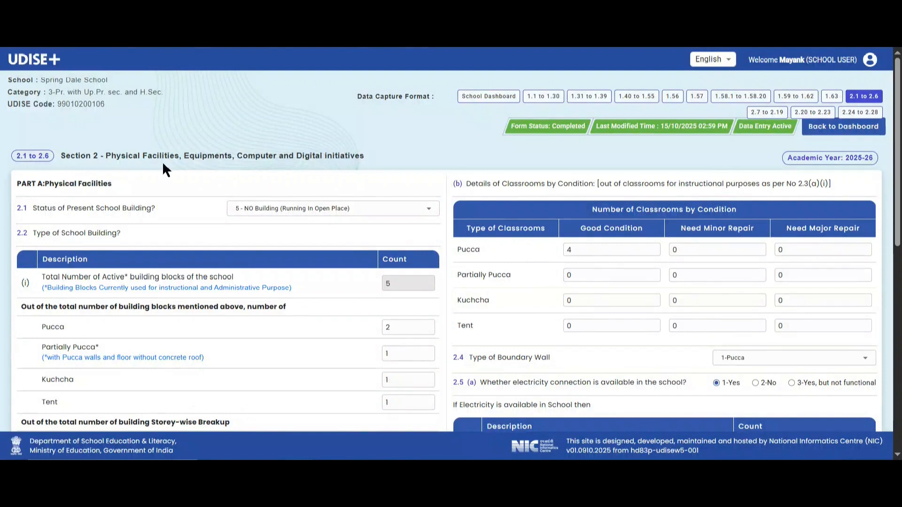
click(753, 113)
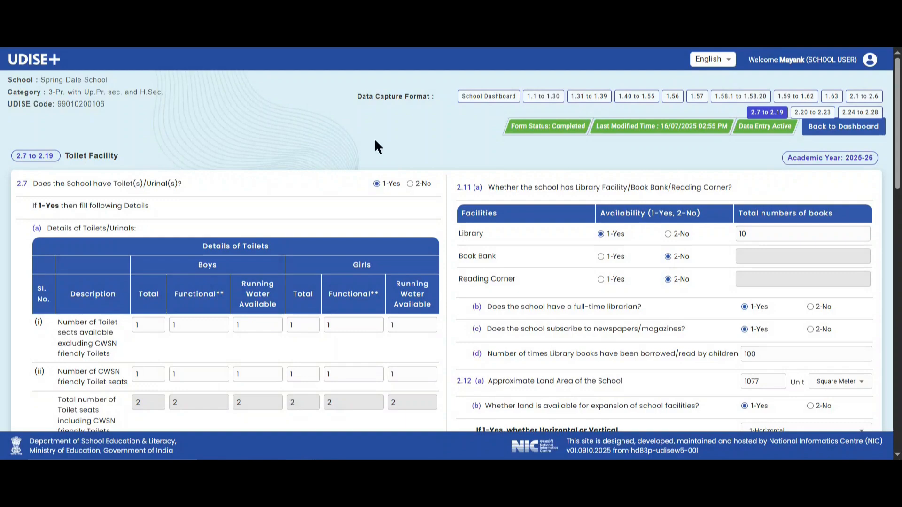
click(818, 113)
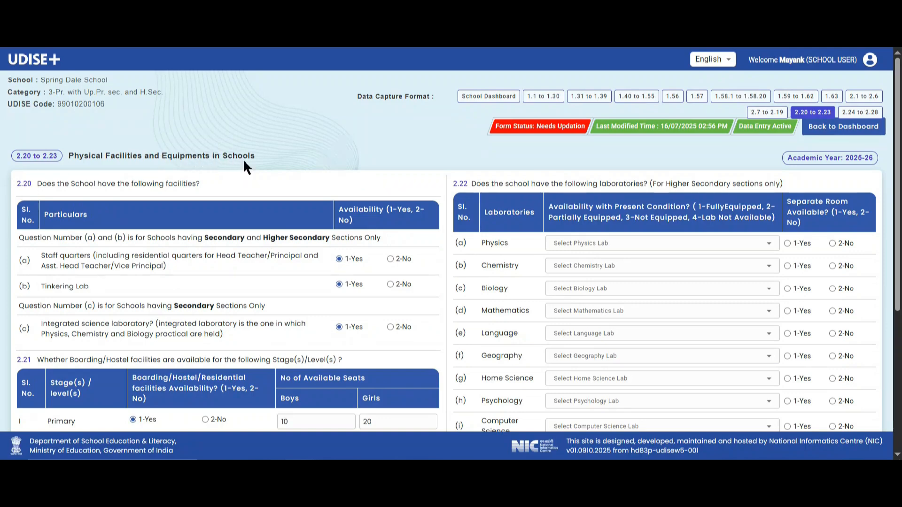
click(868, 113)
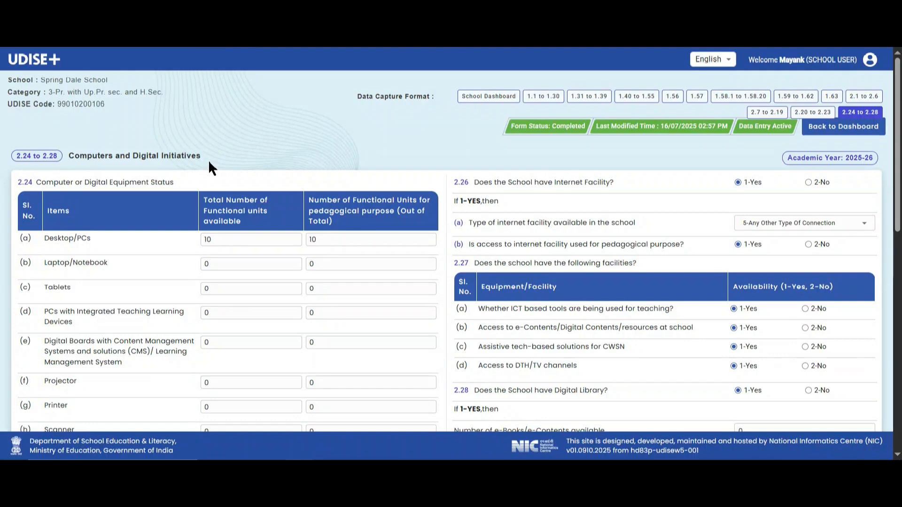
Return to form 2.20 to 2.23 and review question 2.20 on facilities and question 2.21 on boarding/hostel facilities.
click(808, 113)
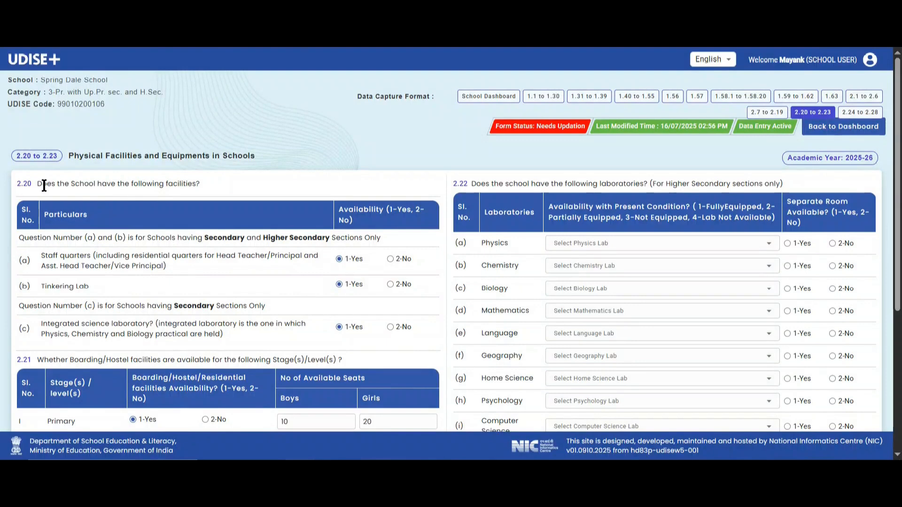
drag(41, 286, 105, 282)
scroll(105, 282, down, 2)
scroll(105, 281, down, 3)
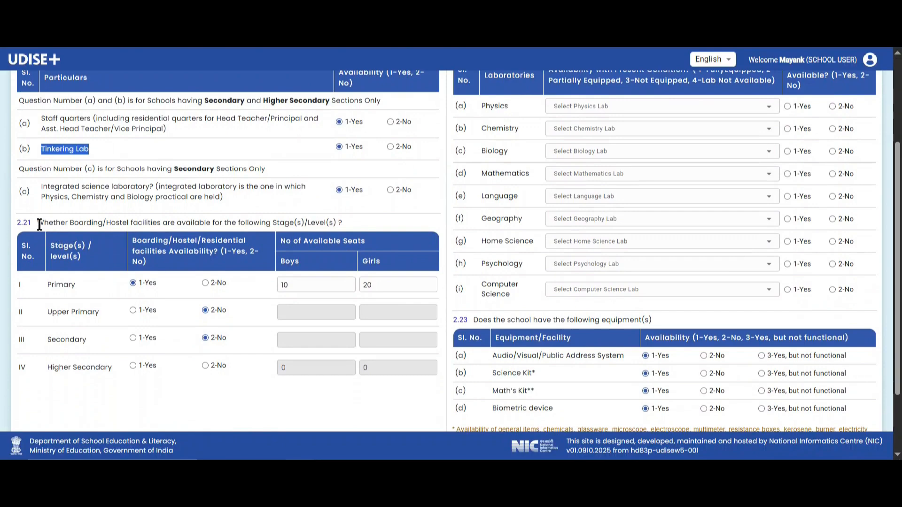
drag(39, 224, 351, 218)
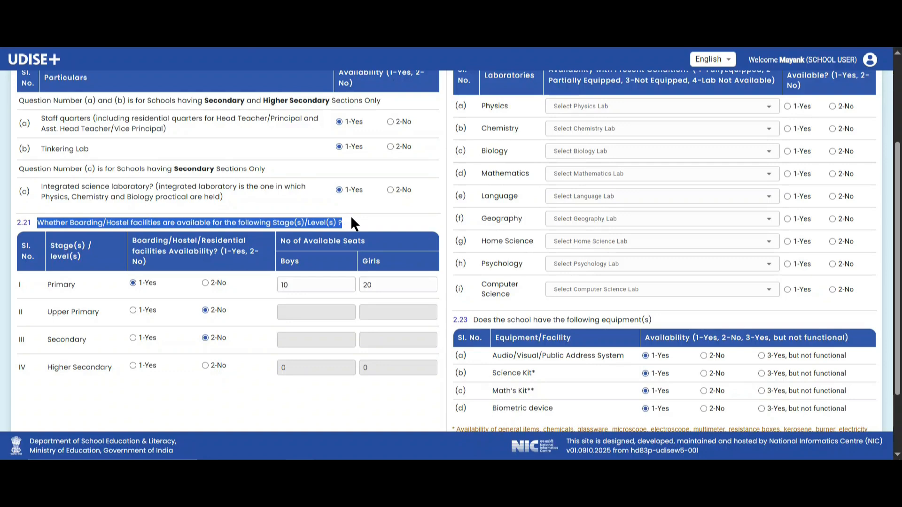
scroll(255, 295, down, 2)
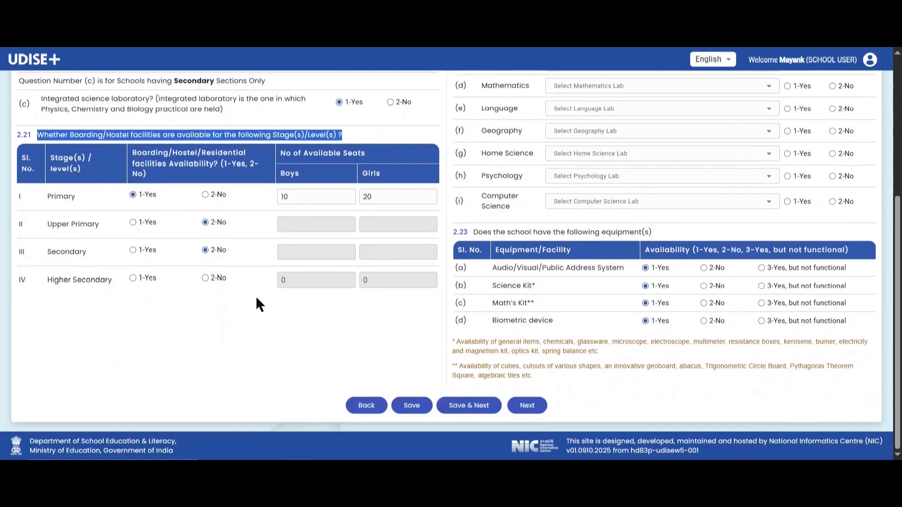
Review question 2.22 on Higher Secondary laboratories and question 2.23 on the school's equipment.
scroll(256, 295, up, 5)
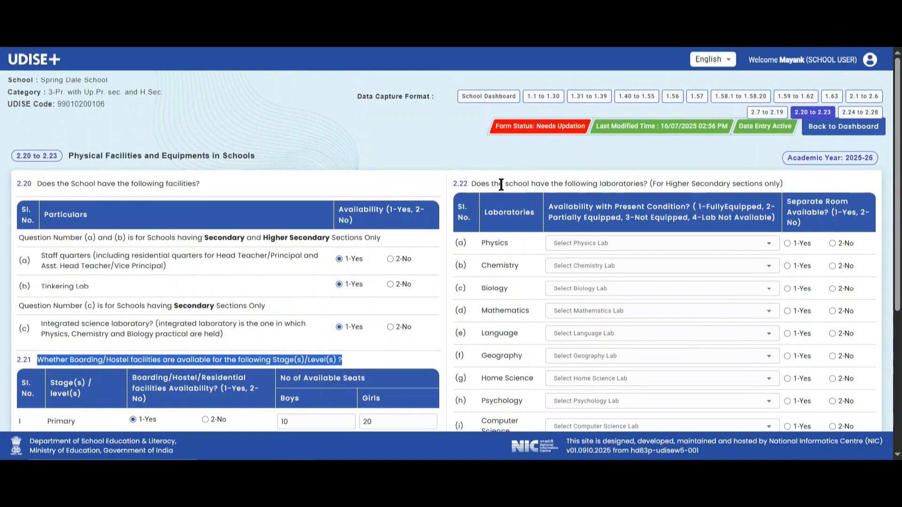
drag(472, 184, 814, 187)
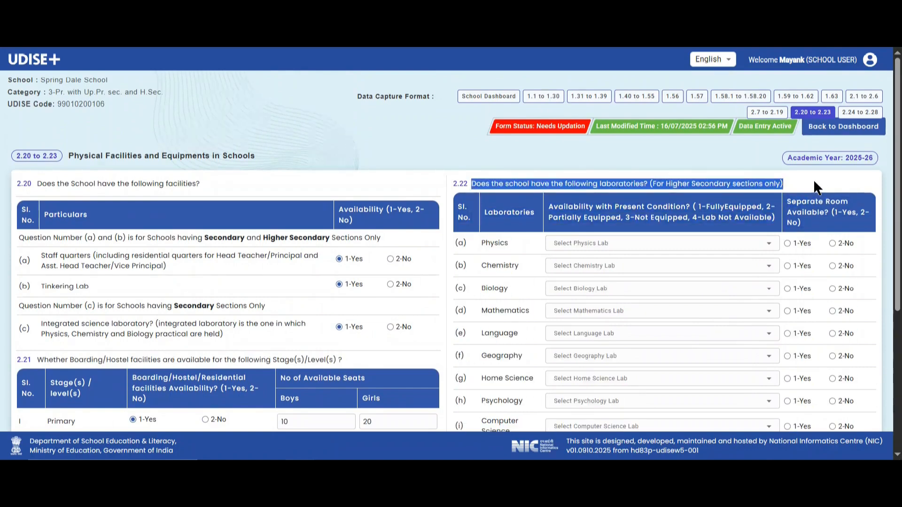
scroll(520, 289, down, 3)
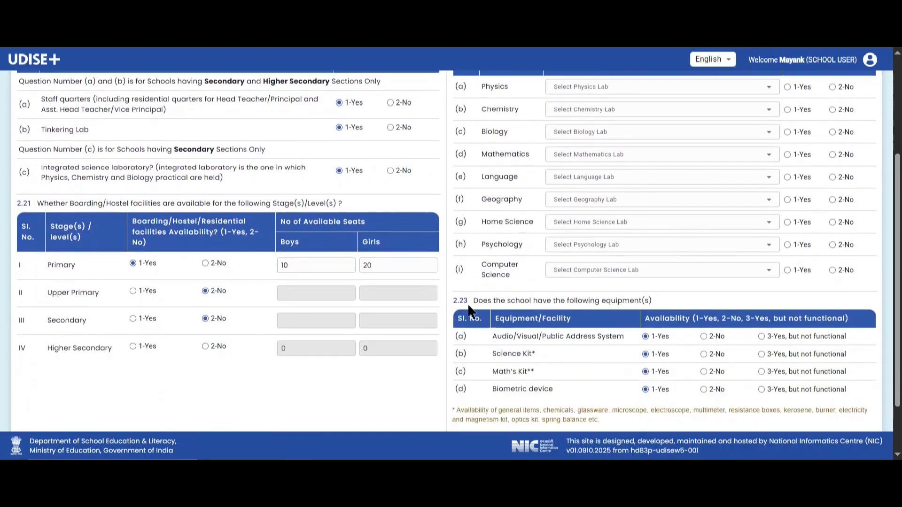
drag(471, 300, 659, 303)
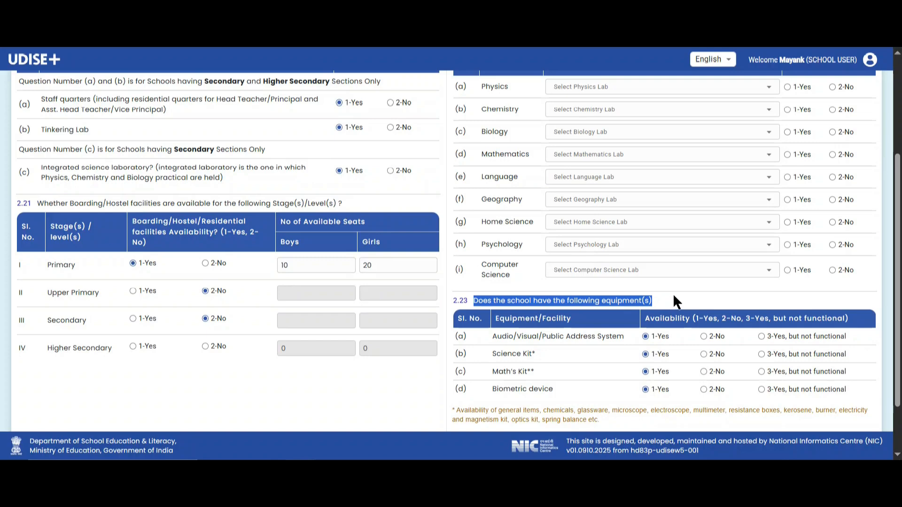
scroll(673, 296, down, 2)
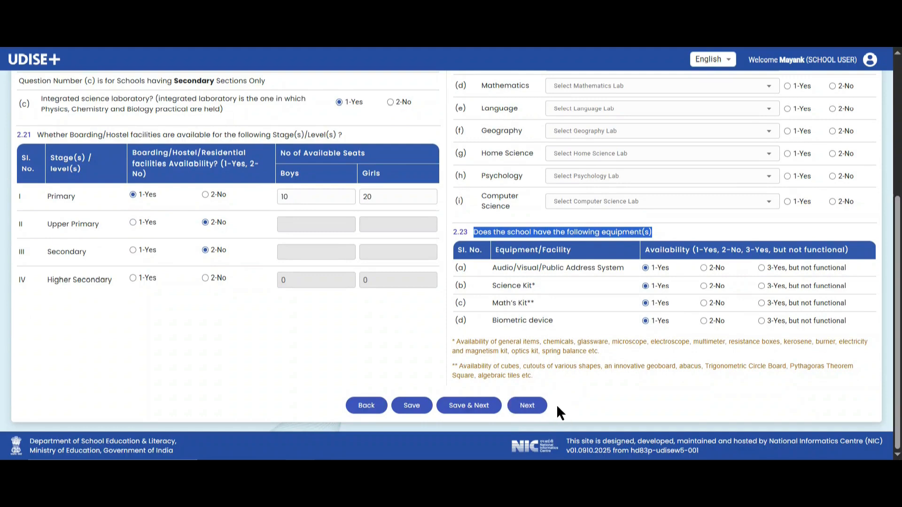
Go to the Computers and Digital Initiatives form without saving the current one, and review the 2.24 equipment status table.
click(528, 406)
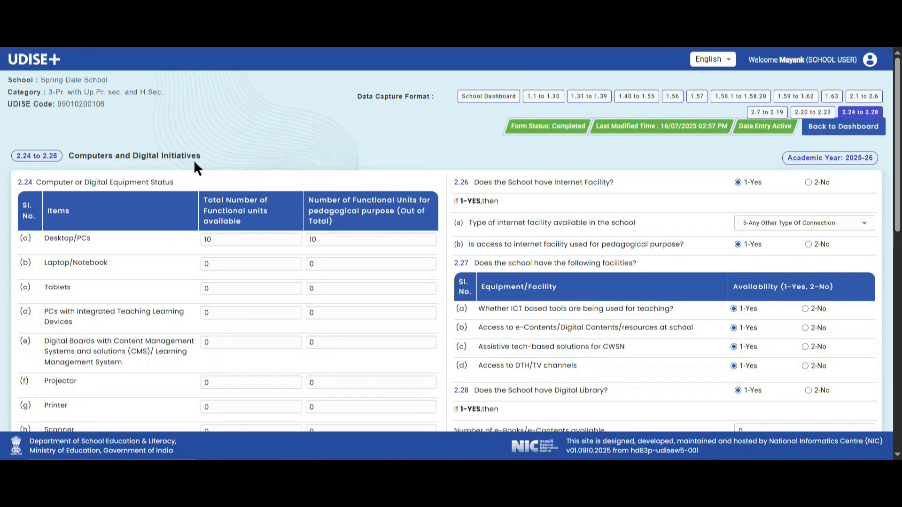
drag(36, 182, 186, 176)
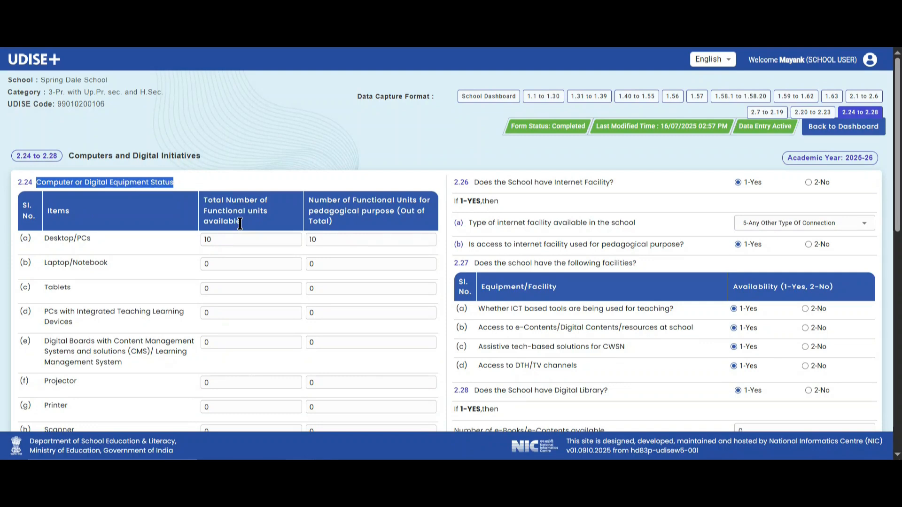
scroll(125, 289, down, 6)
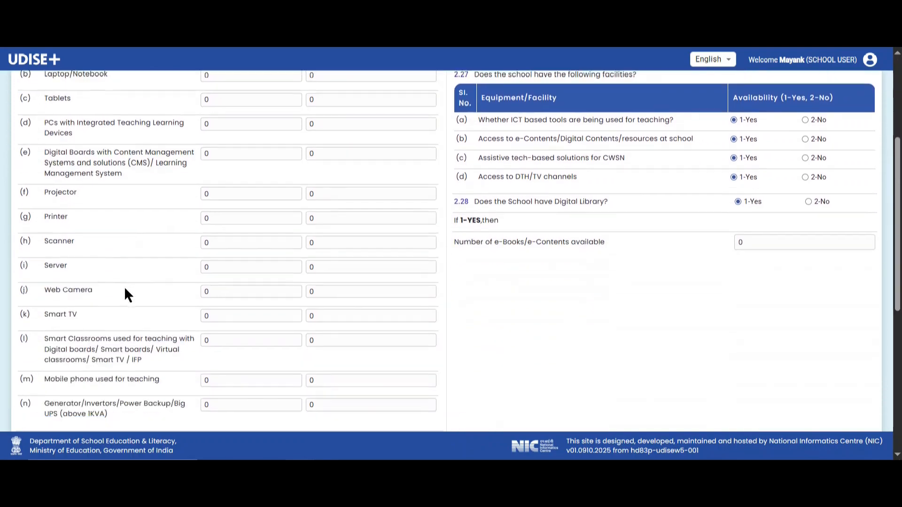
Review question 2.25 on the Computer/ICT Lab, including the number of labs, functional desktops/laptops and Samagra Shiksha availability.
scroll(125, 289, down, 2)
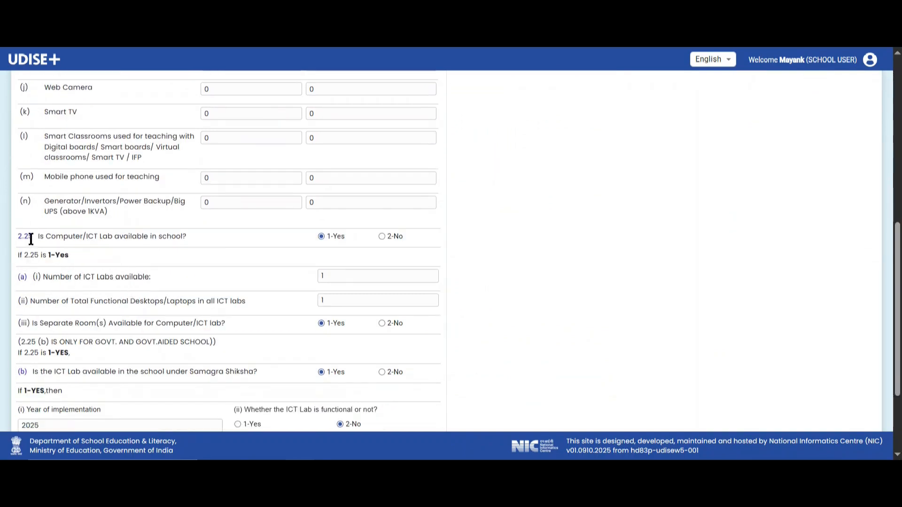
drag(32, 236, 230, 249)
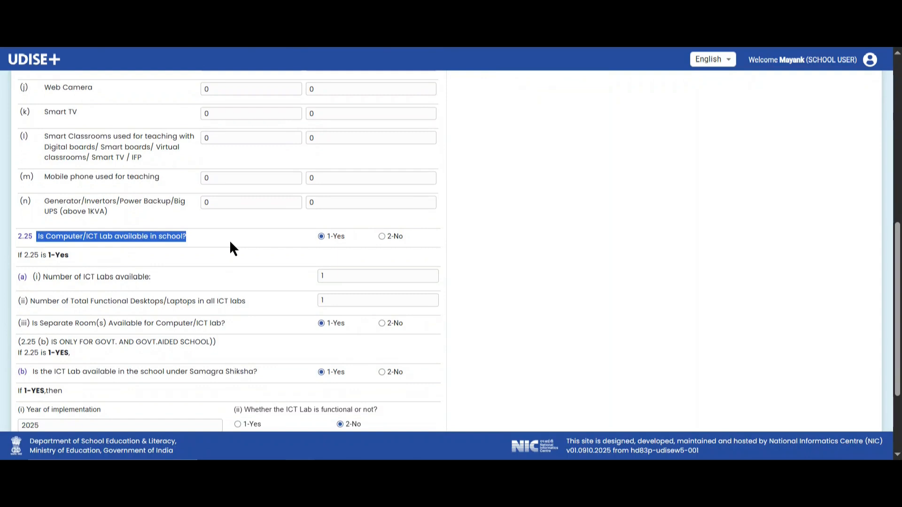
drag(44, 278, 152, 277)
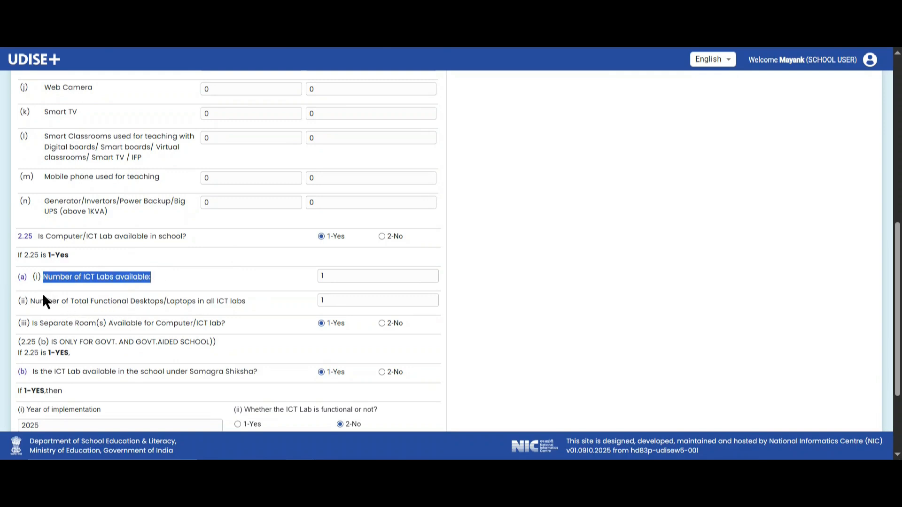
drag(30, 301, 244, 302)
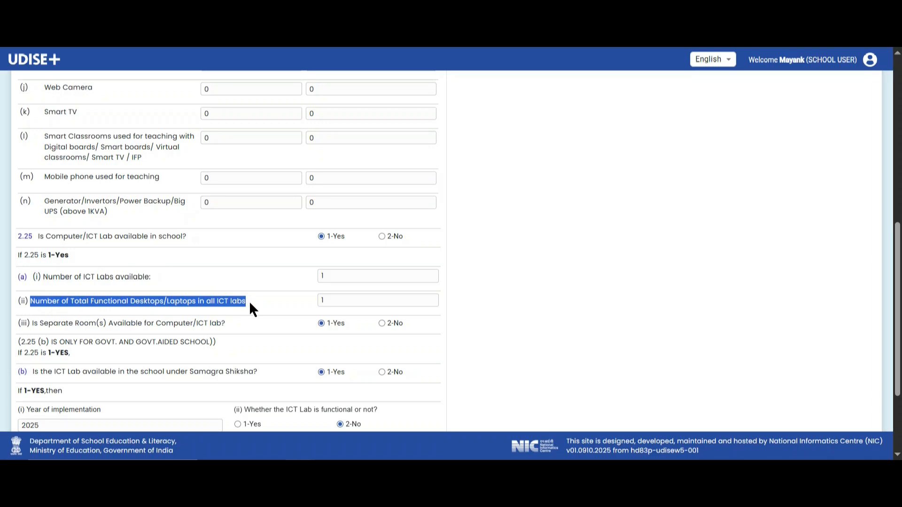
scroll(249, 305, down, 1)
scroll(252, 310, down, 1)
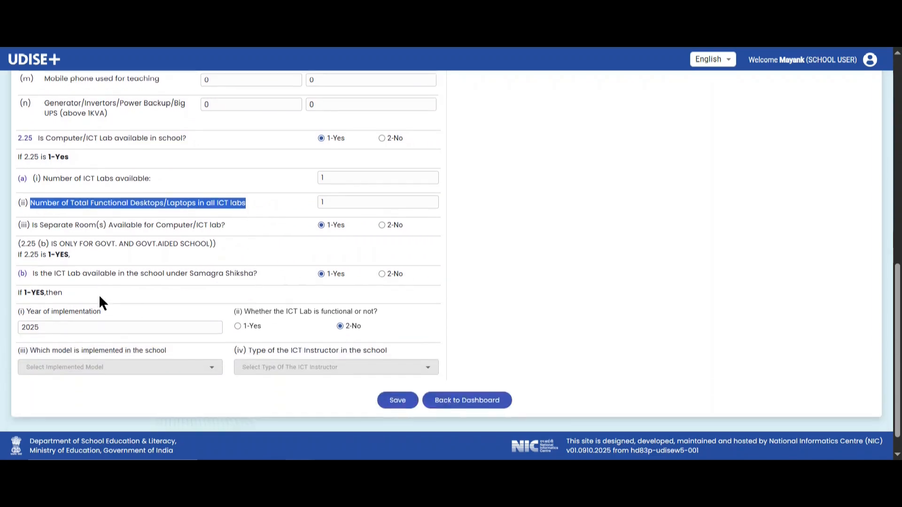
drag(31, 274, 273, 282)
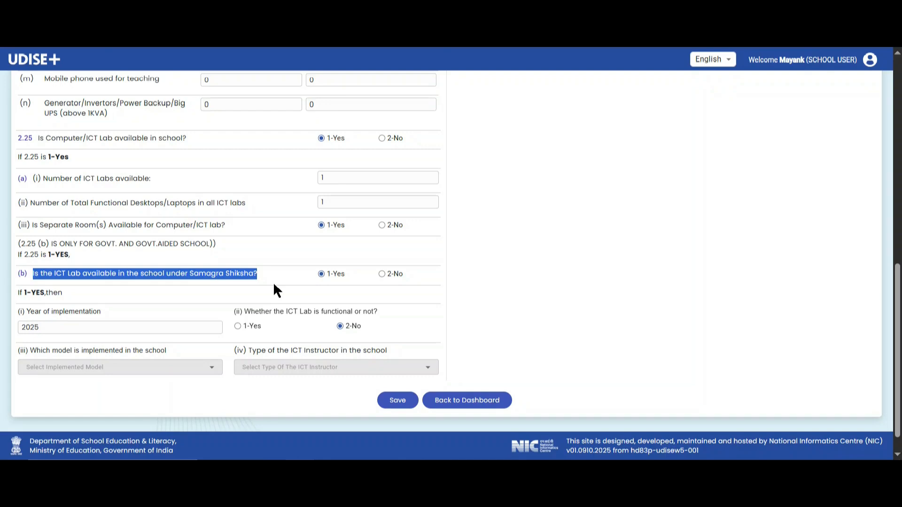
Review question 2.26 on the internet facility and question 2.27 on digital teaching facilities.
scroll(489, 273, up, 10)
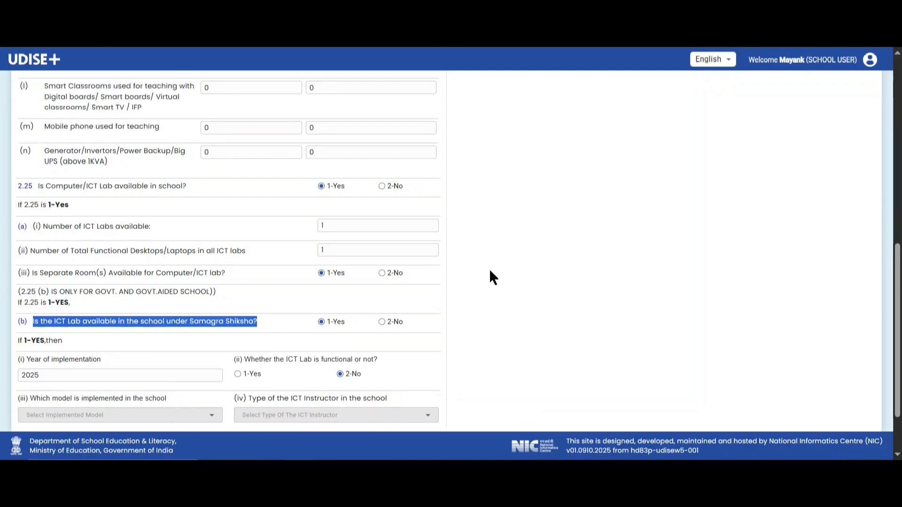
scroll(488, 269, up, 2)
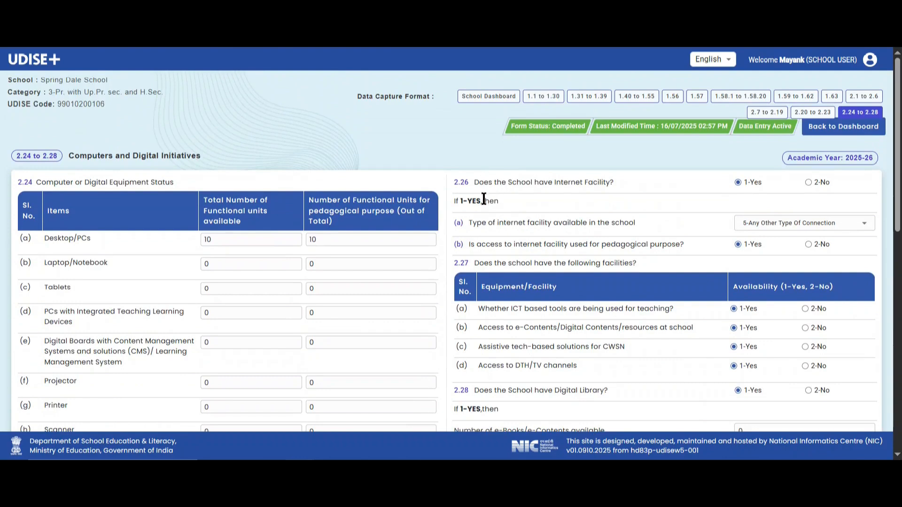
drag(472, 181, 648, 192)
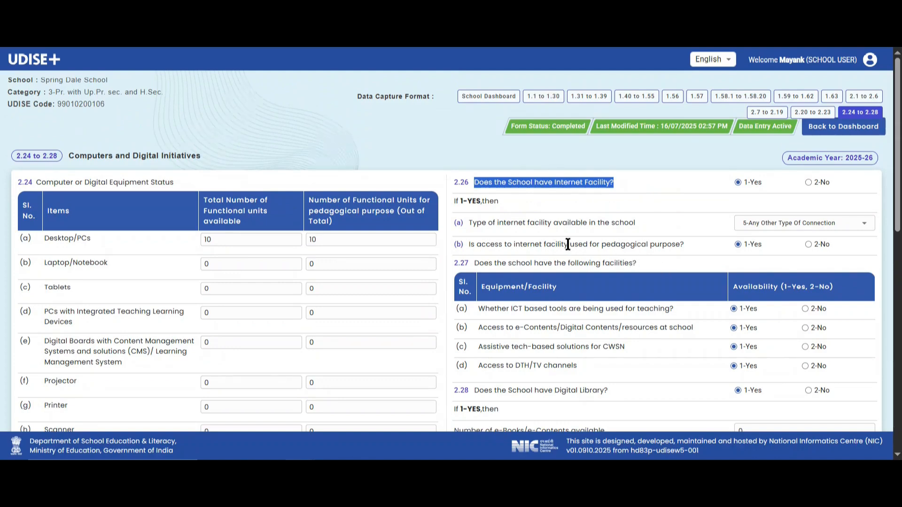
drag(473, 263, 660, 275)
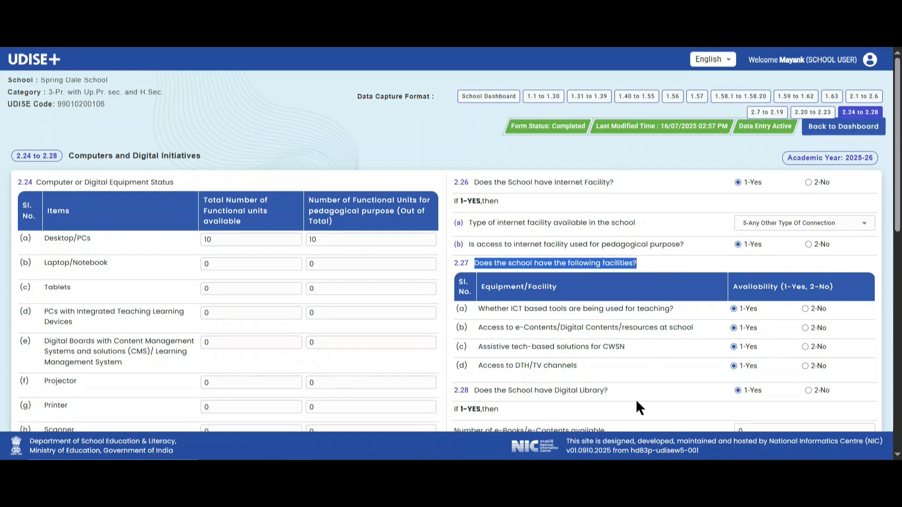
Save the Computers and Digital Initiatives form (2.24 to 2.28) with its existing entries.
scroll(635, 399, down, 2)
scroll(635, 398, down, 10)
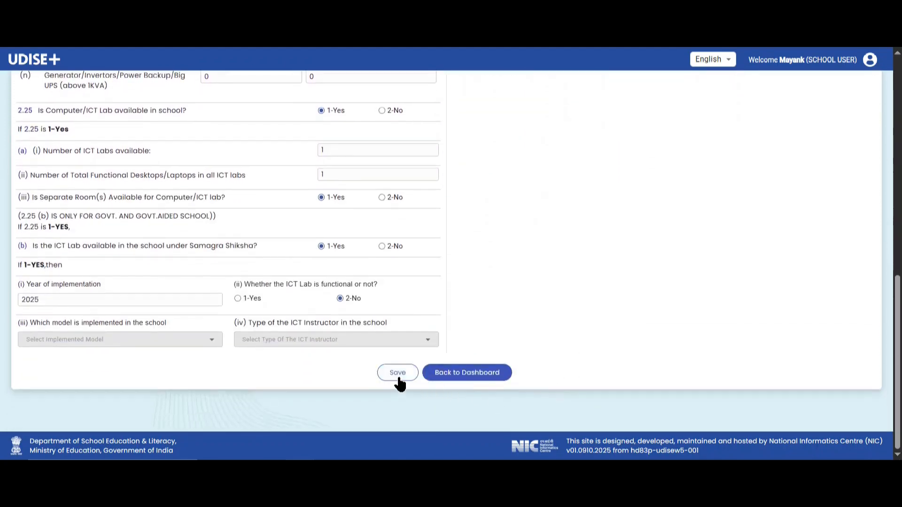
click(398, 378)
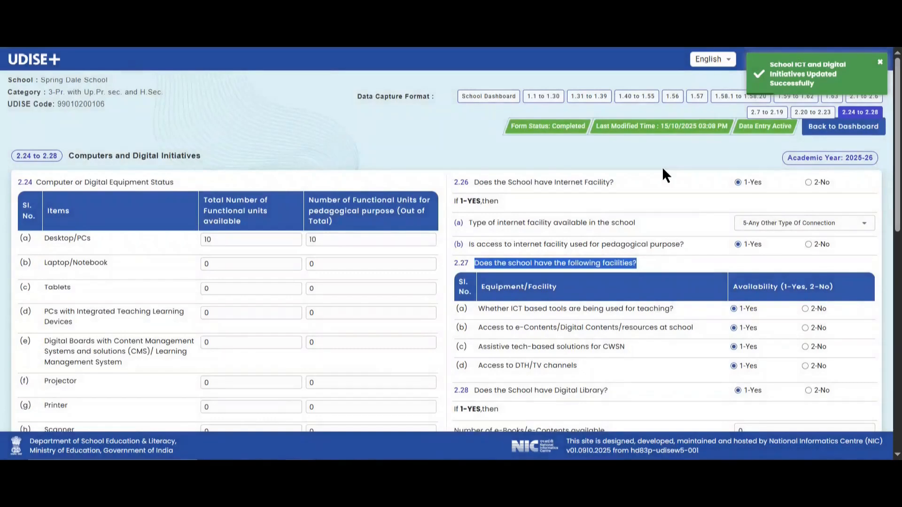